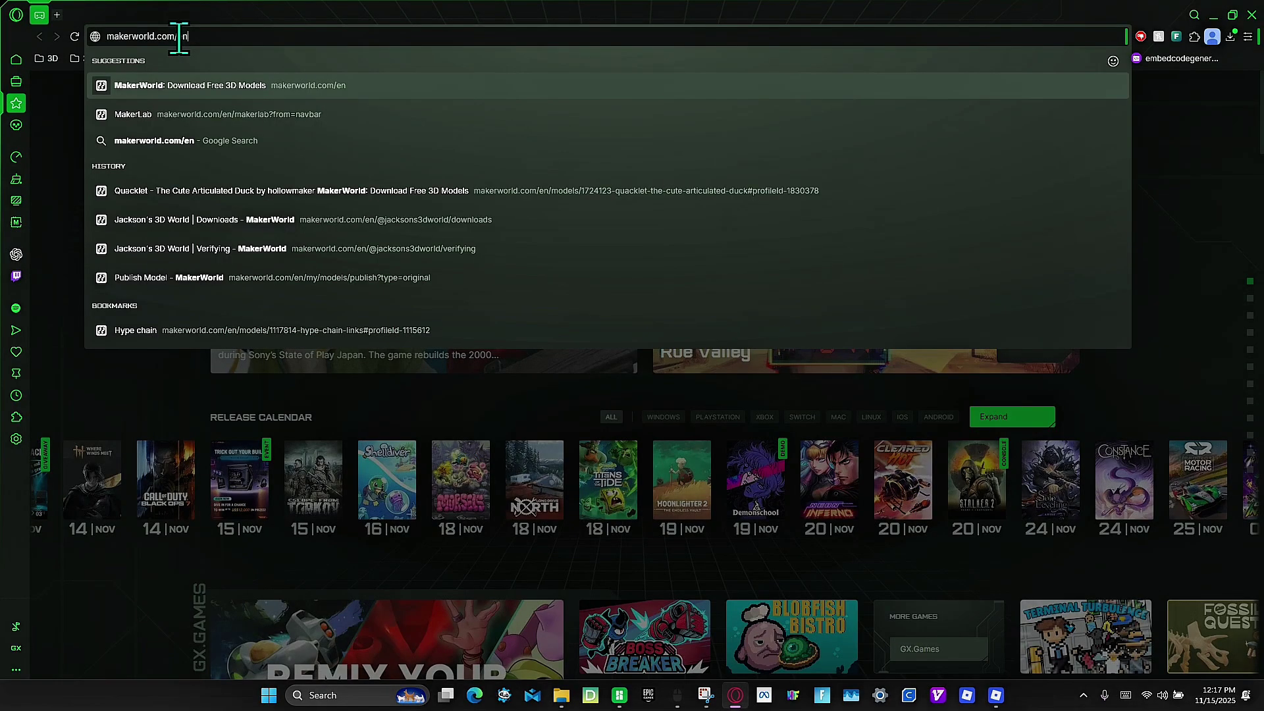
Load MakerWorld, open MakerLab, and scroll down to its Modeling Tools cards
key(Return)
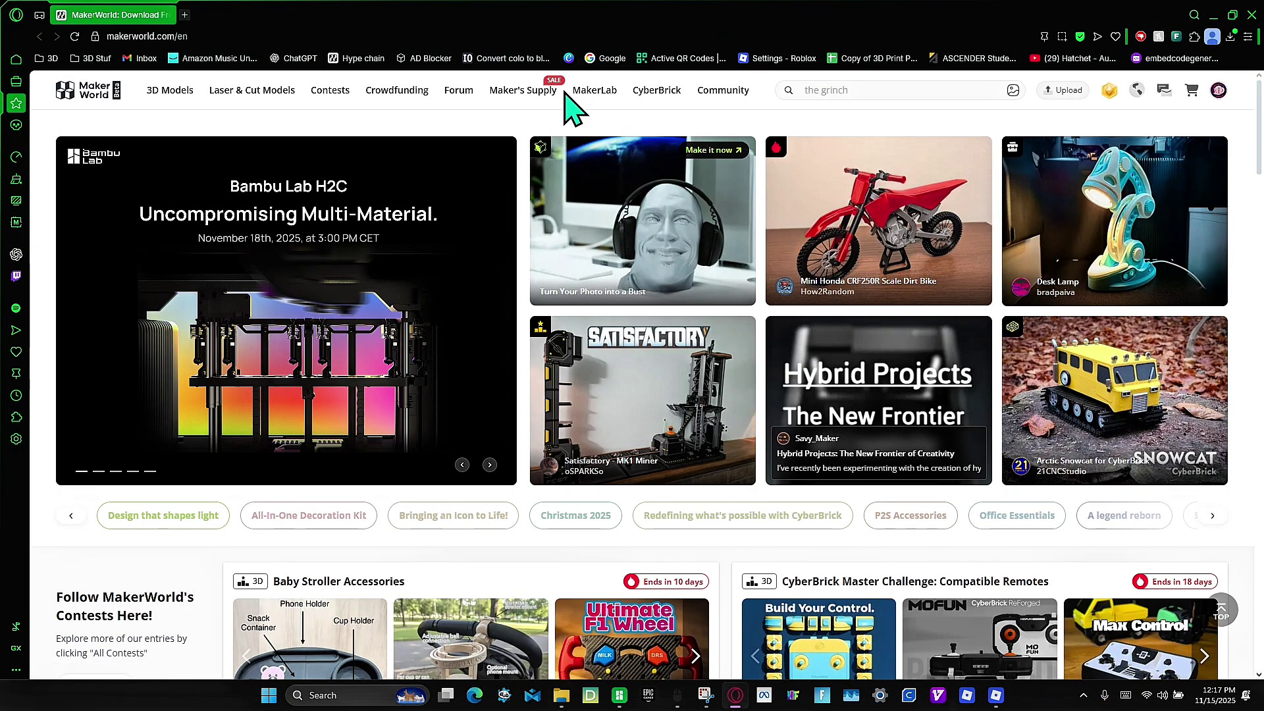
click(611, 93)
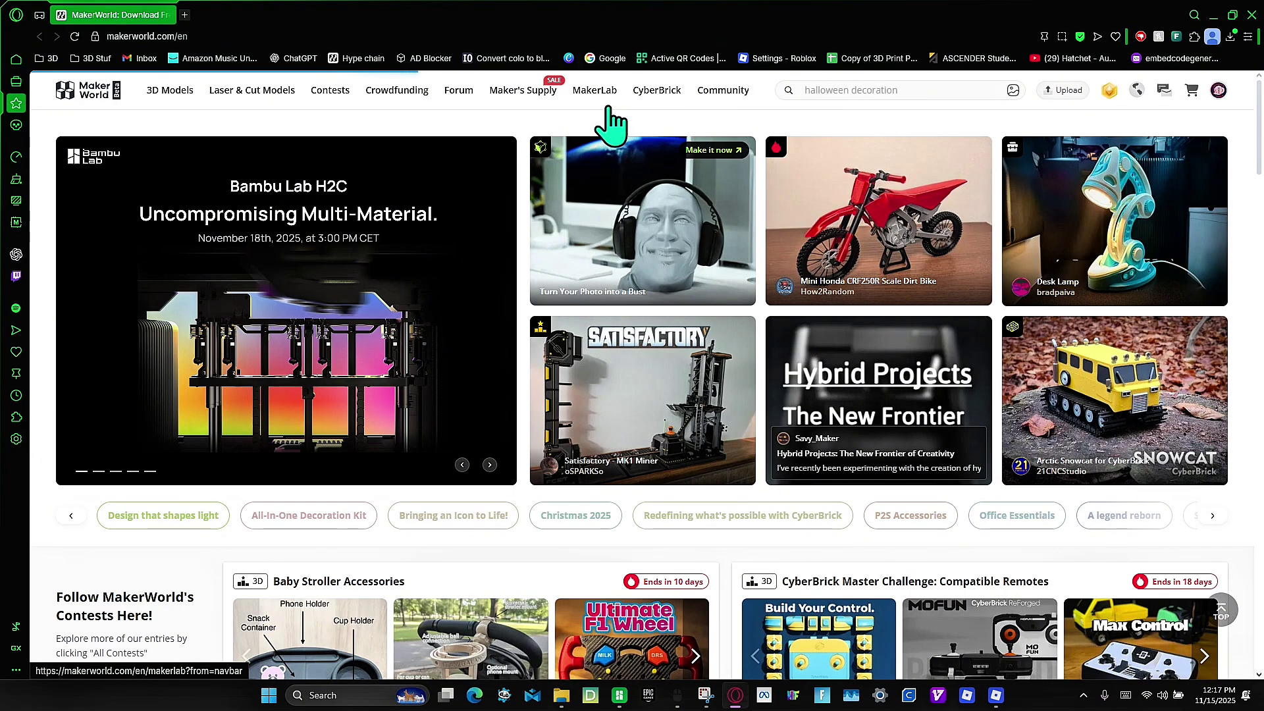
scroll(533, 269, down, 2)
scroll(533, 270, down, 3)
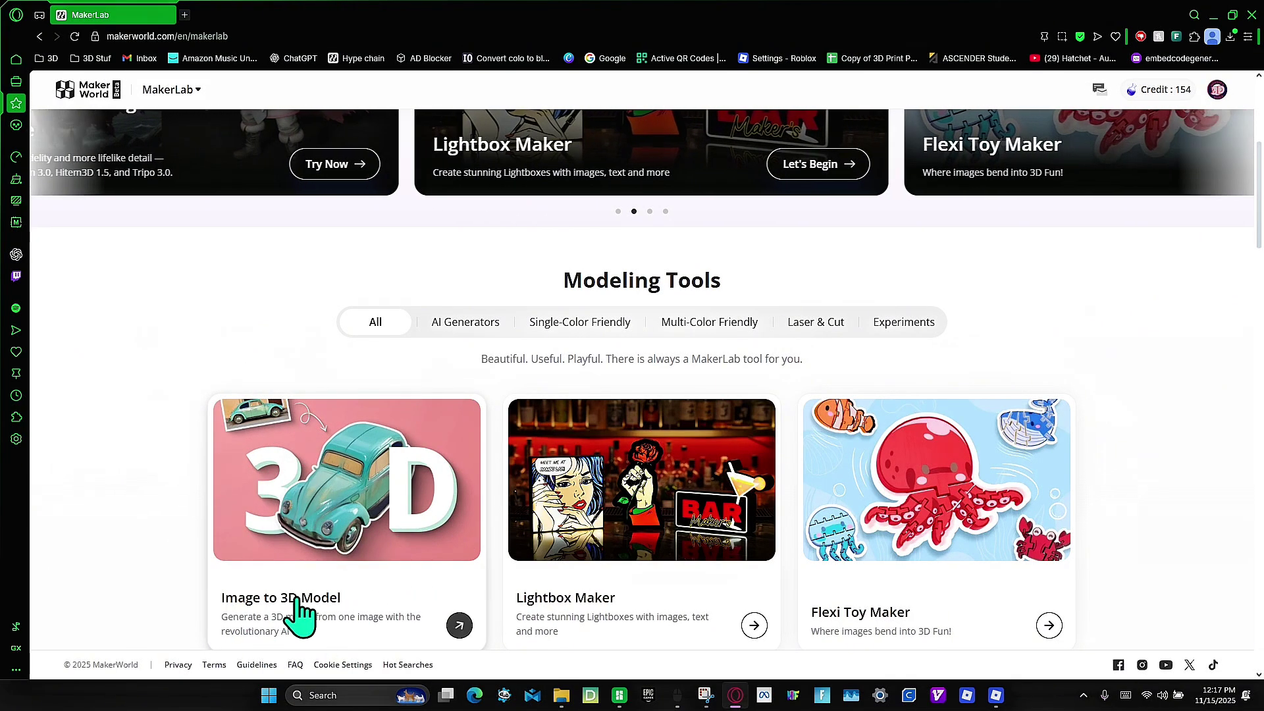
Upload the robot image IMG_0912 (1) from Downloads into the Image to 3D Model tool
click(297, 598)
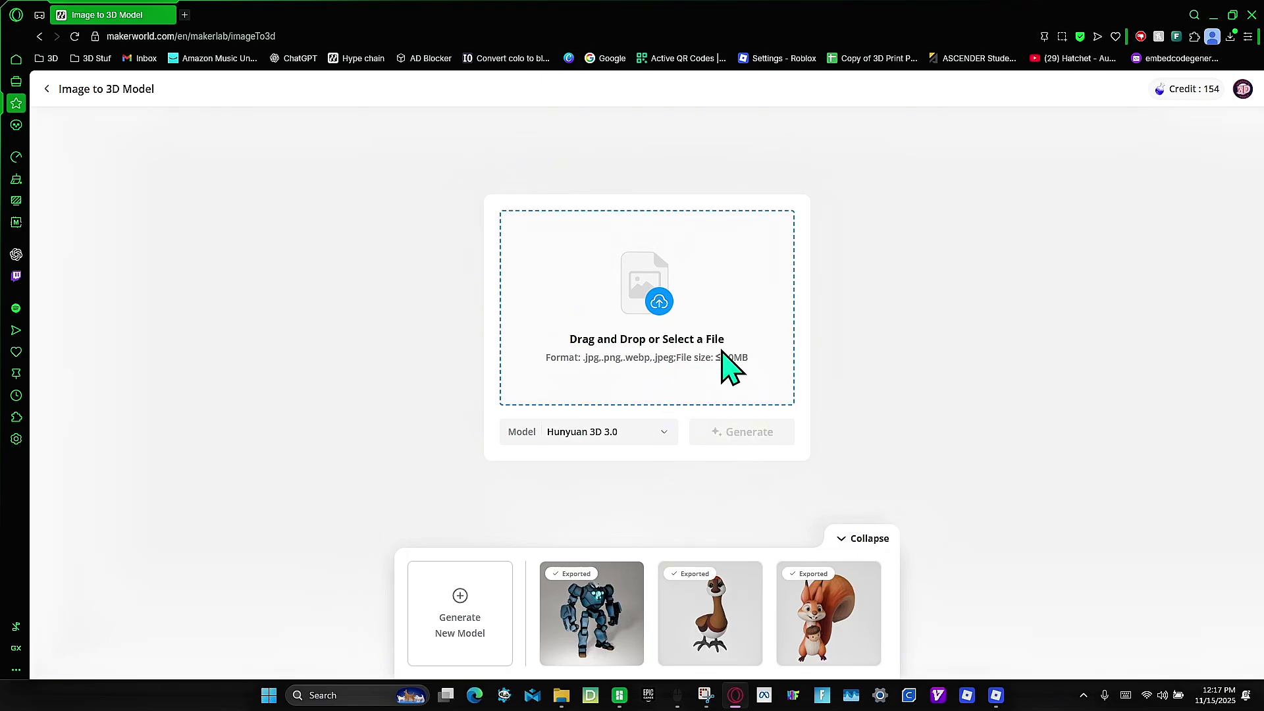
click(731, 367)
click(152, 337)
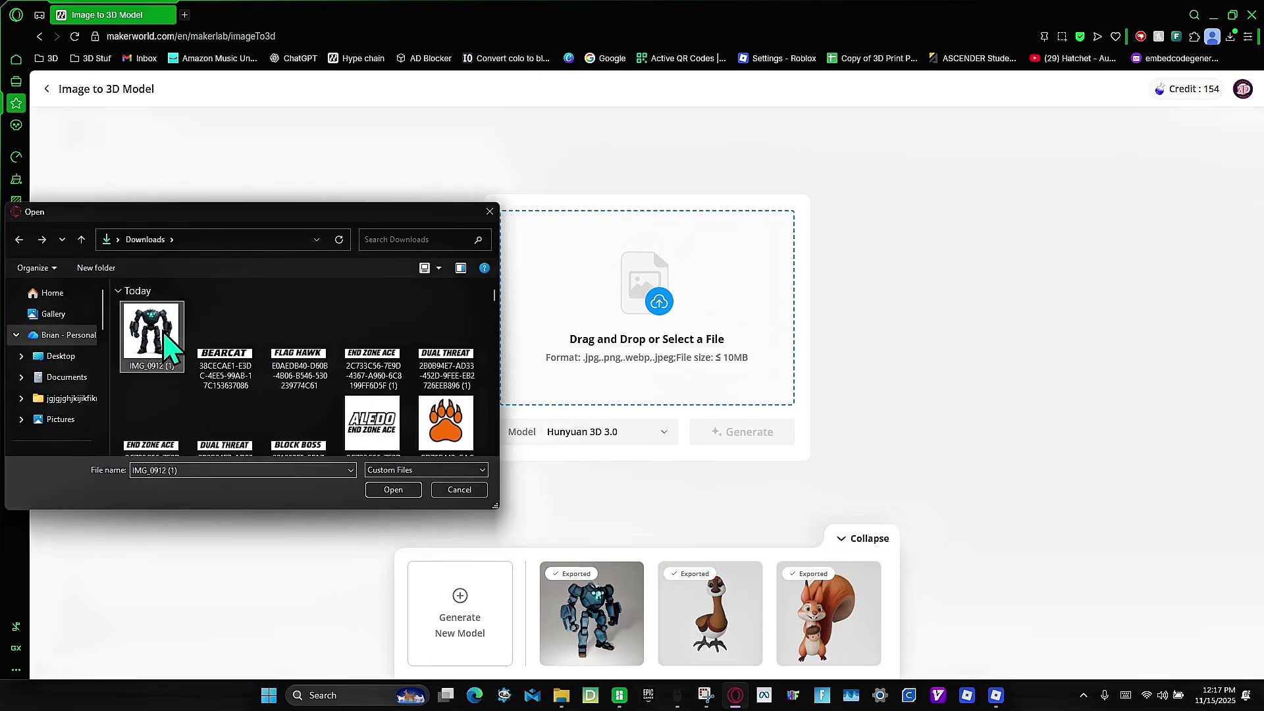
click(404, 494)
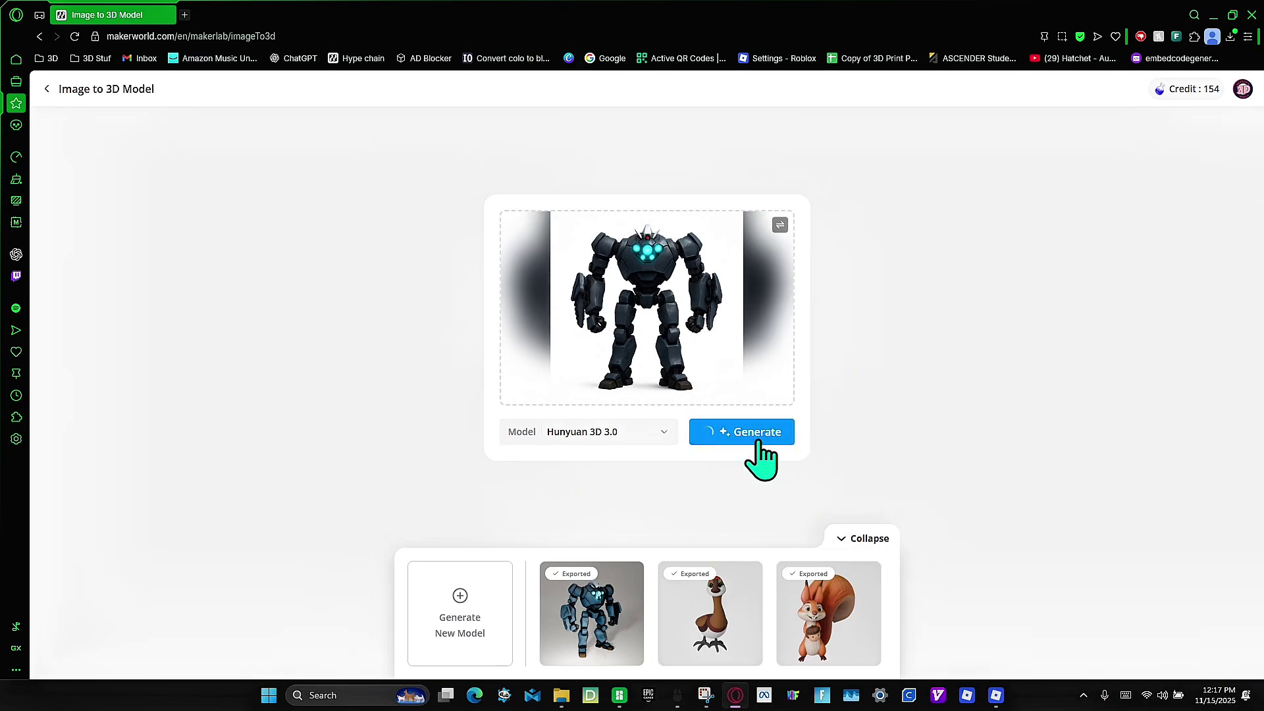
Generate the textured 3D robot, orbit it to inspect its sides, and request an export
click(757, 439)
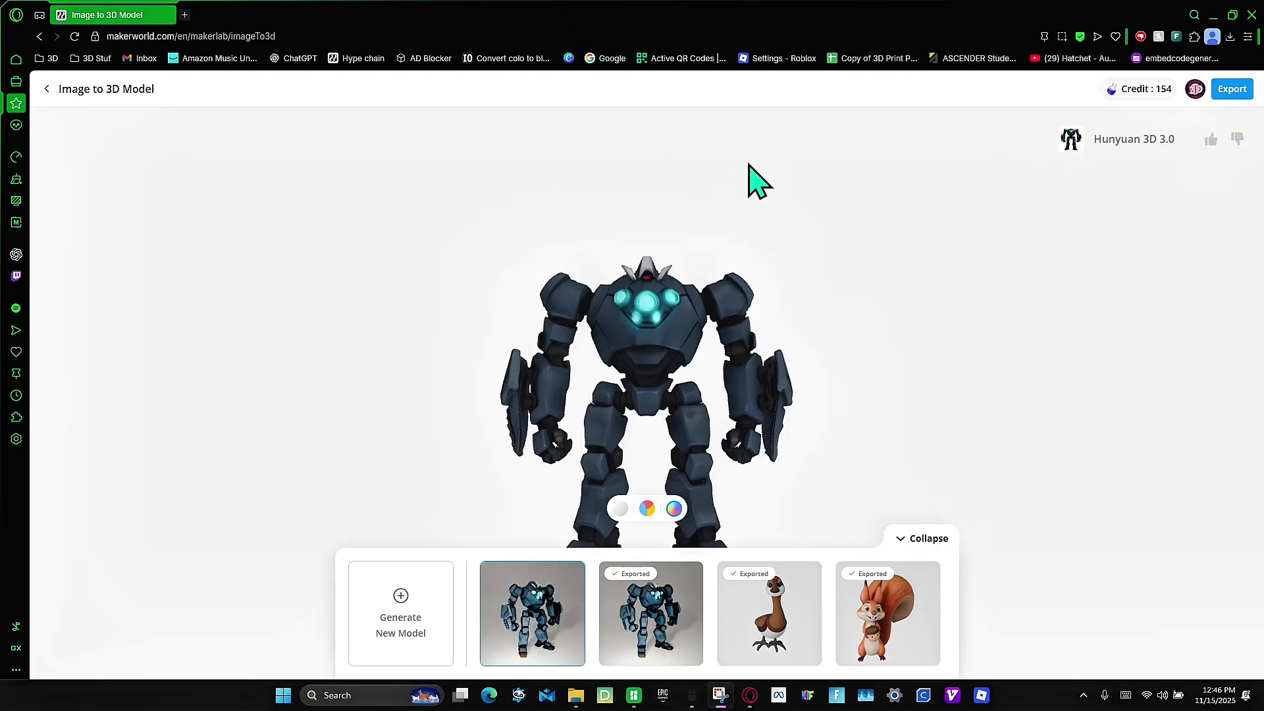
drag(757, 184, 928, 388)
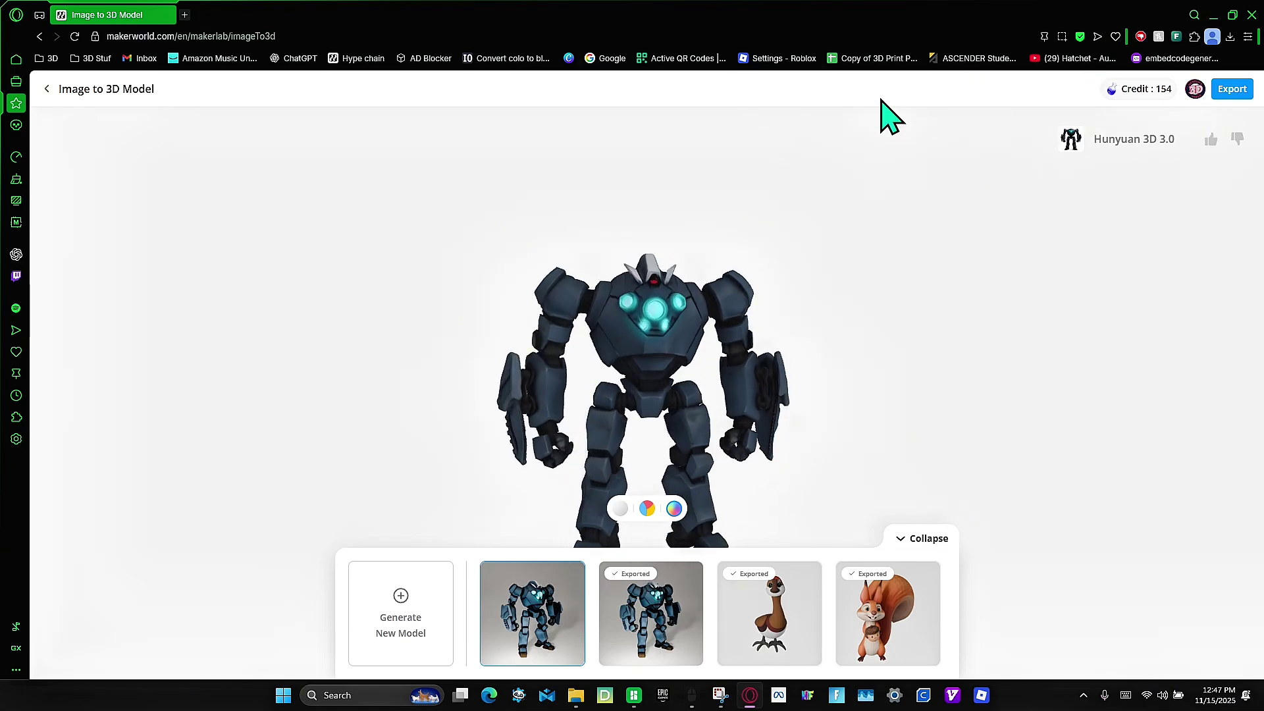
click(1248, 91)
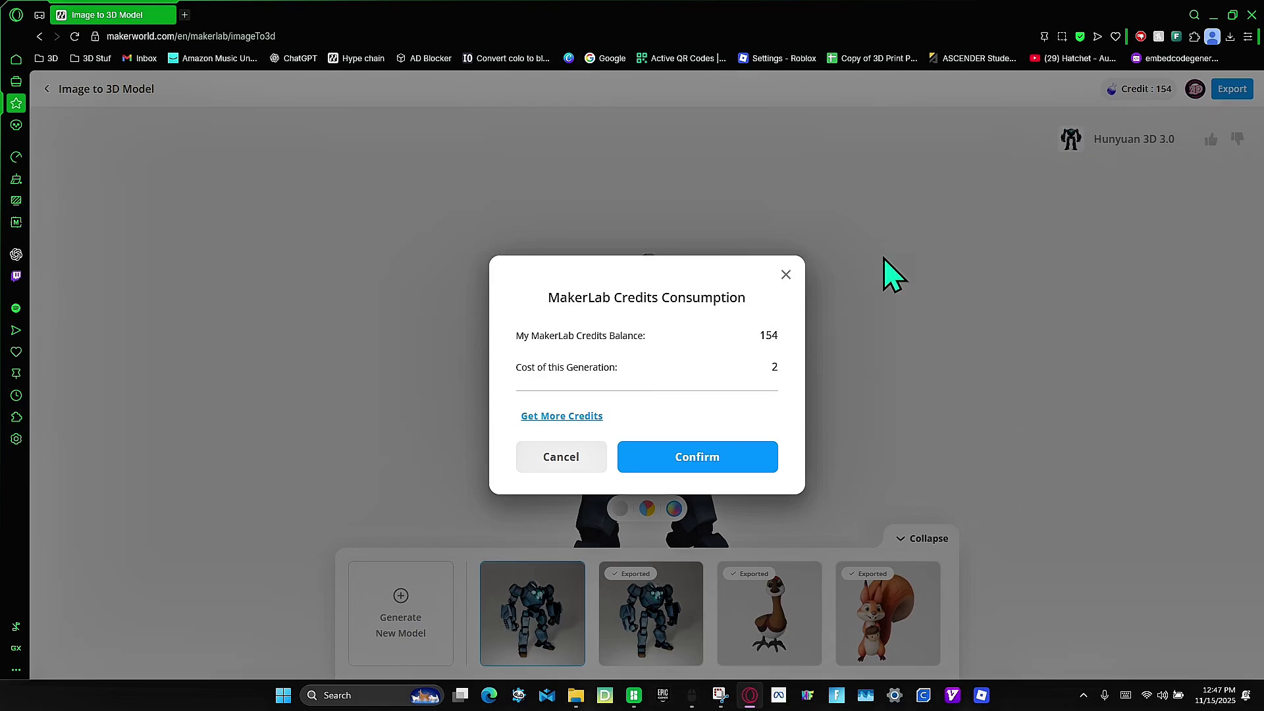
Accept the 2-credit cost and export for a P1S printer with 0.4 nozzle
click(700, 460)
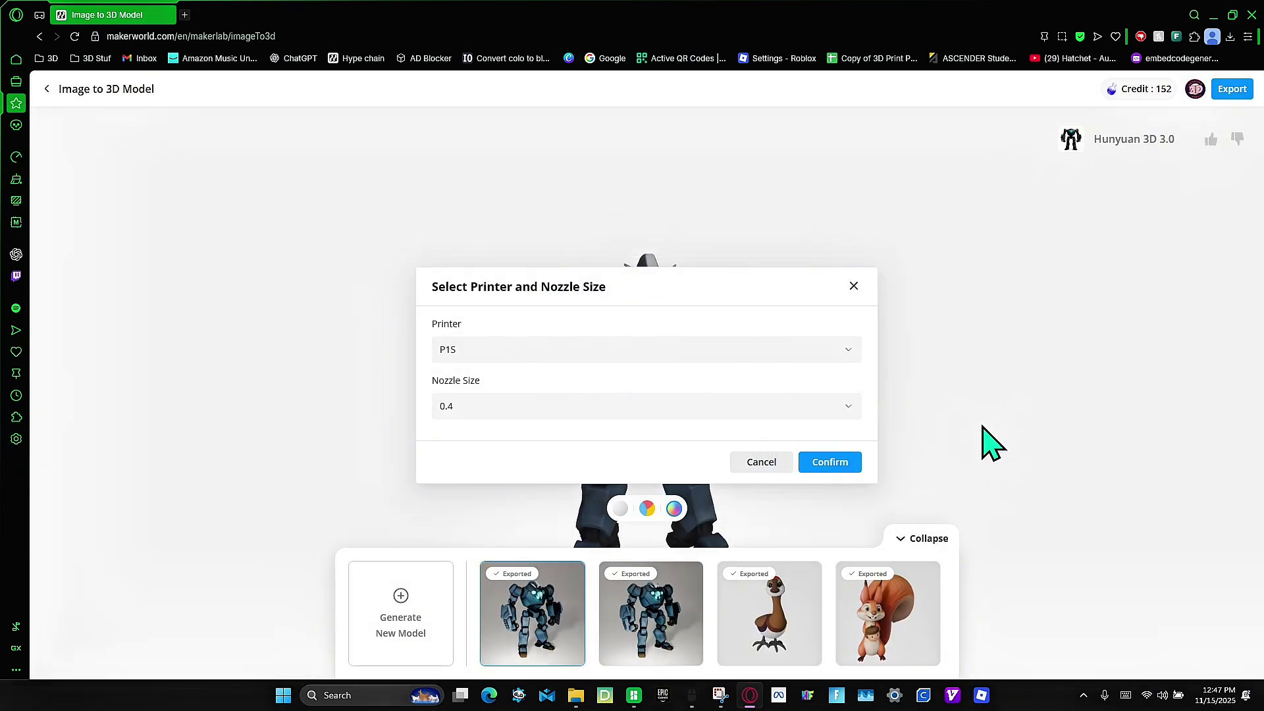
click(780, 354)
click(676, 424)
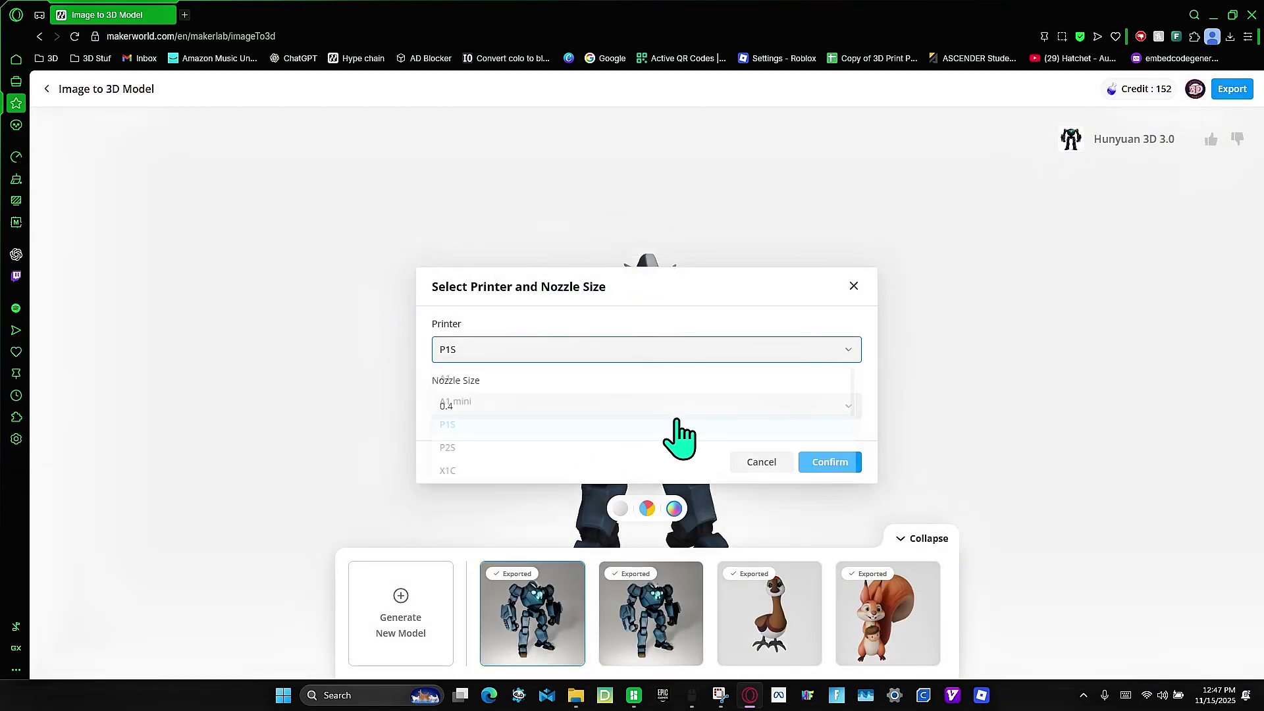
click(823, 464)
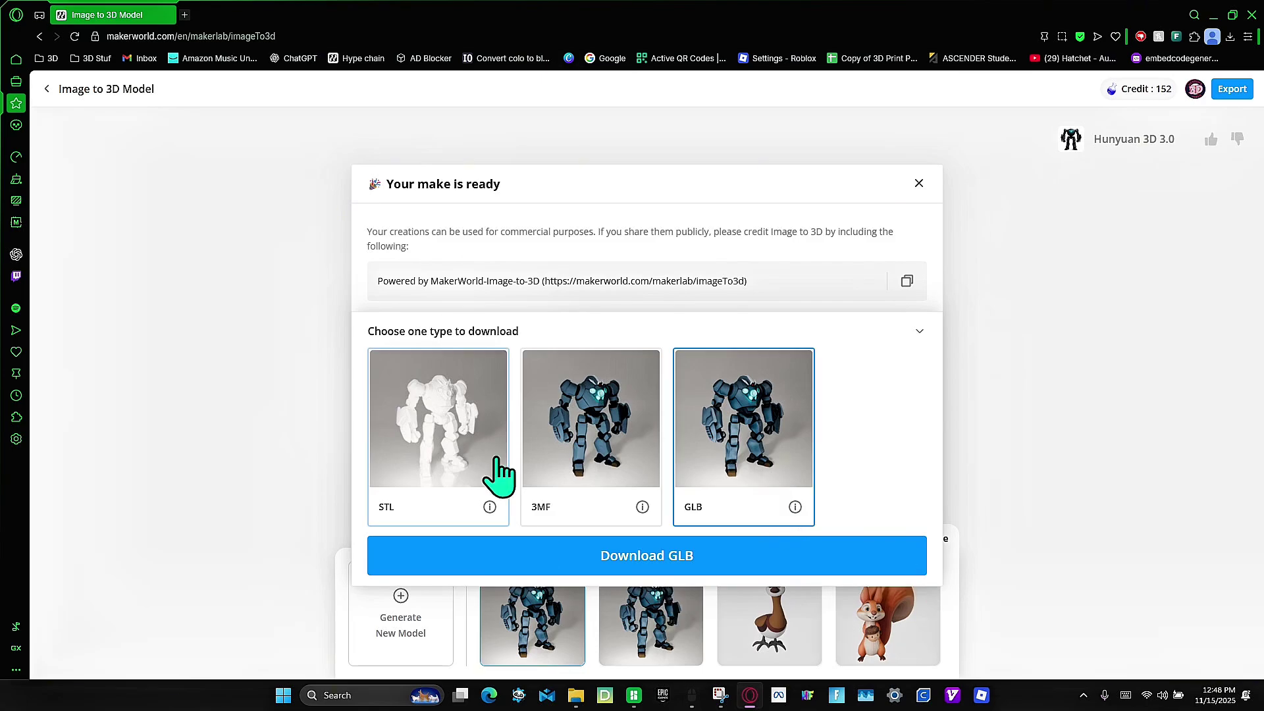
Download the robot as a 3MF file and open it in Bambu Studio
click(607, 428)
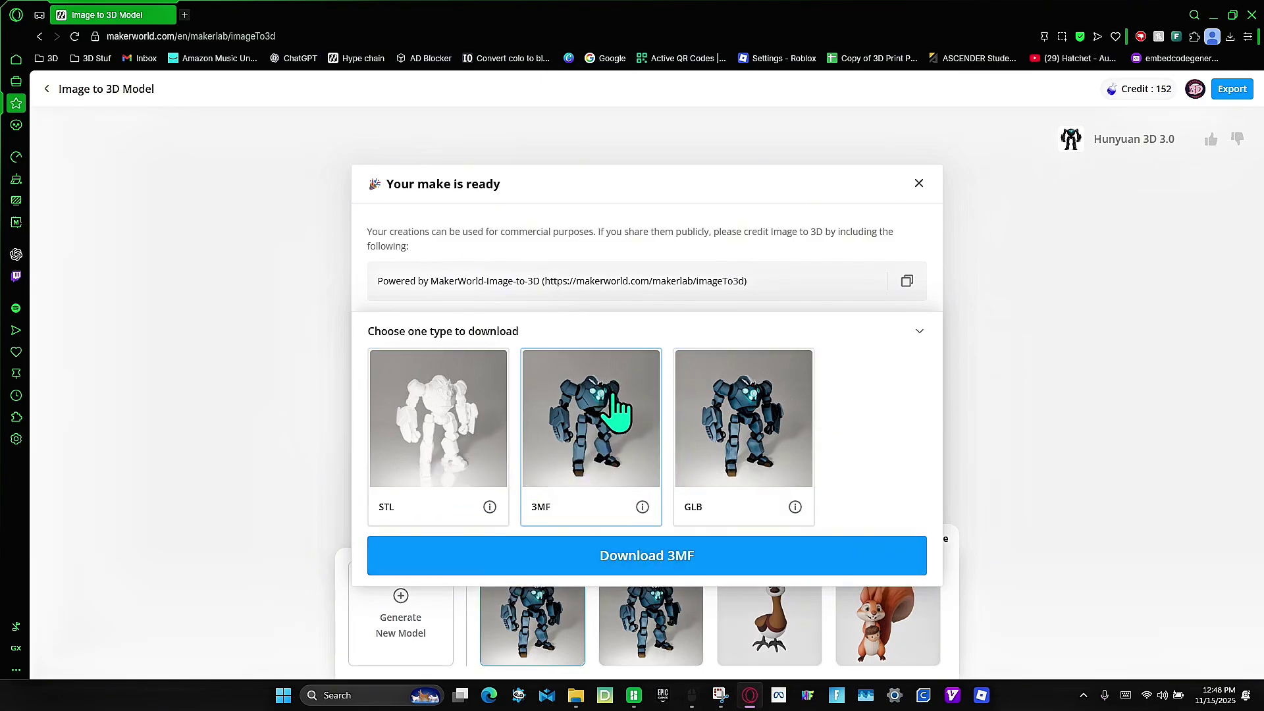
click(606, 560)
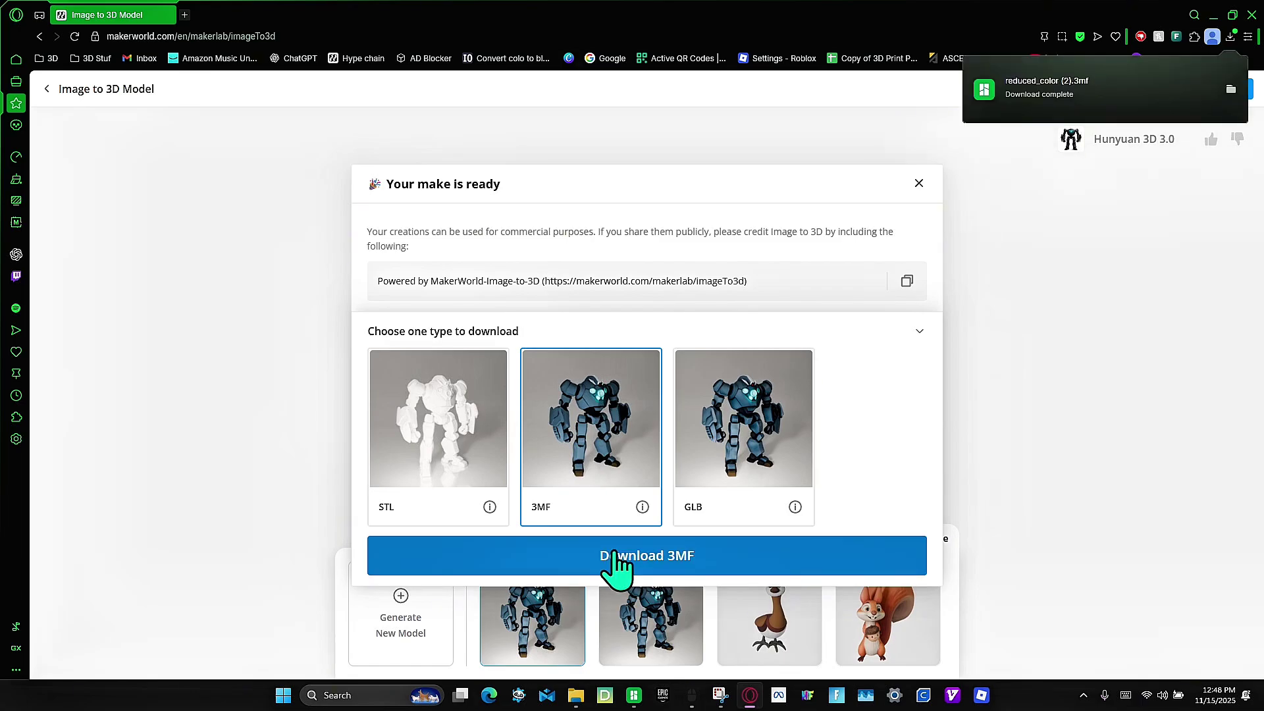
click(1041, 79)
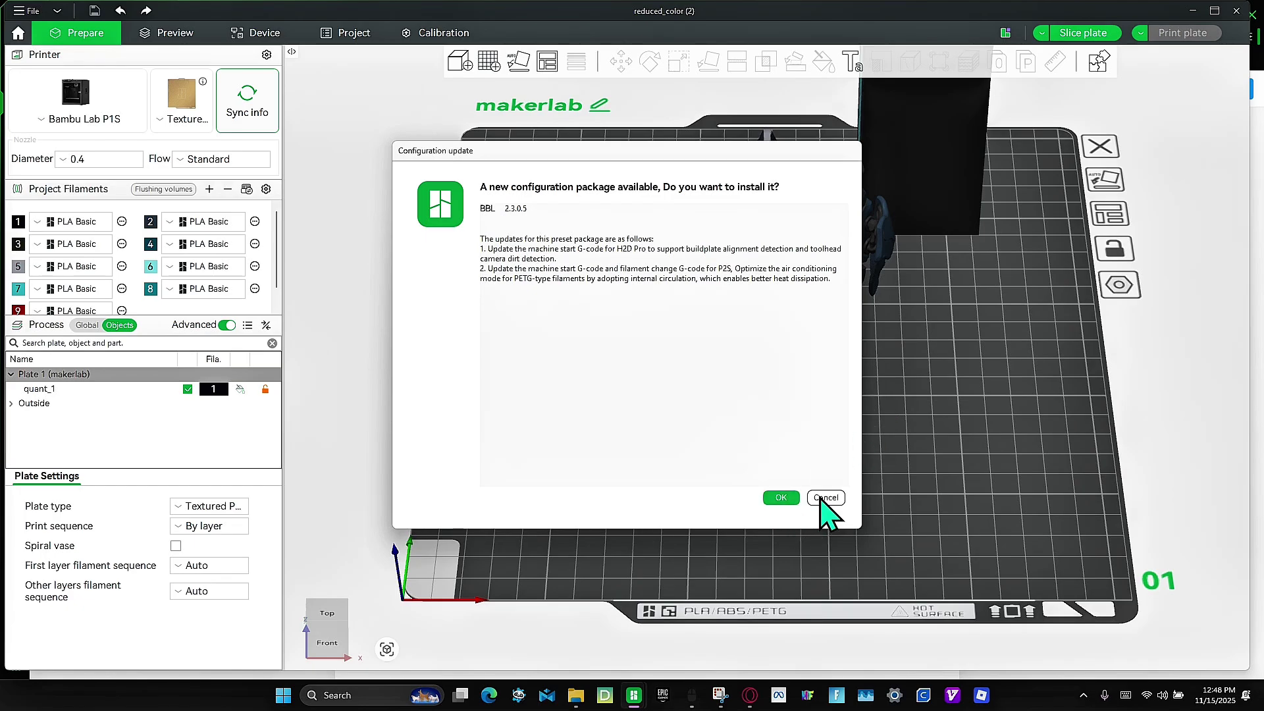
Dismiss the configuration update prompt, view the robot from lower, and scroll the filament list
click(824, 497)
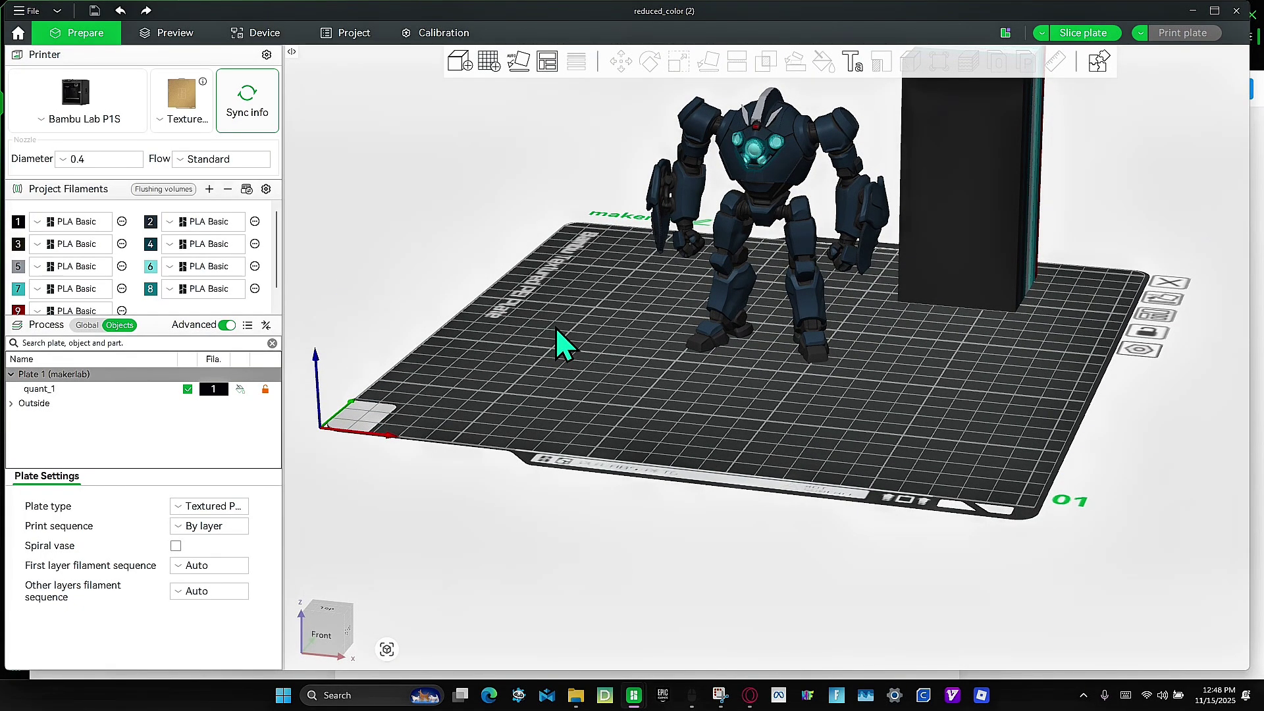
drag(556, 327, 316, 260)
scroll(204, 254, down, 2)
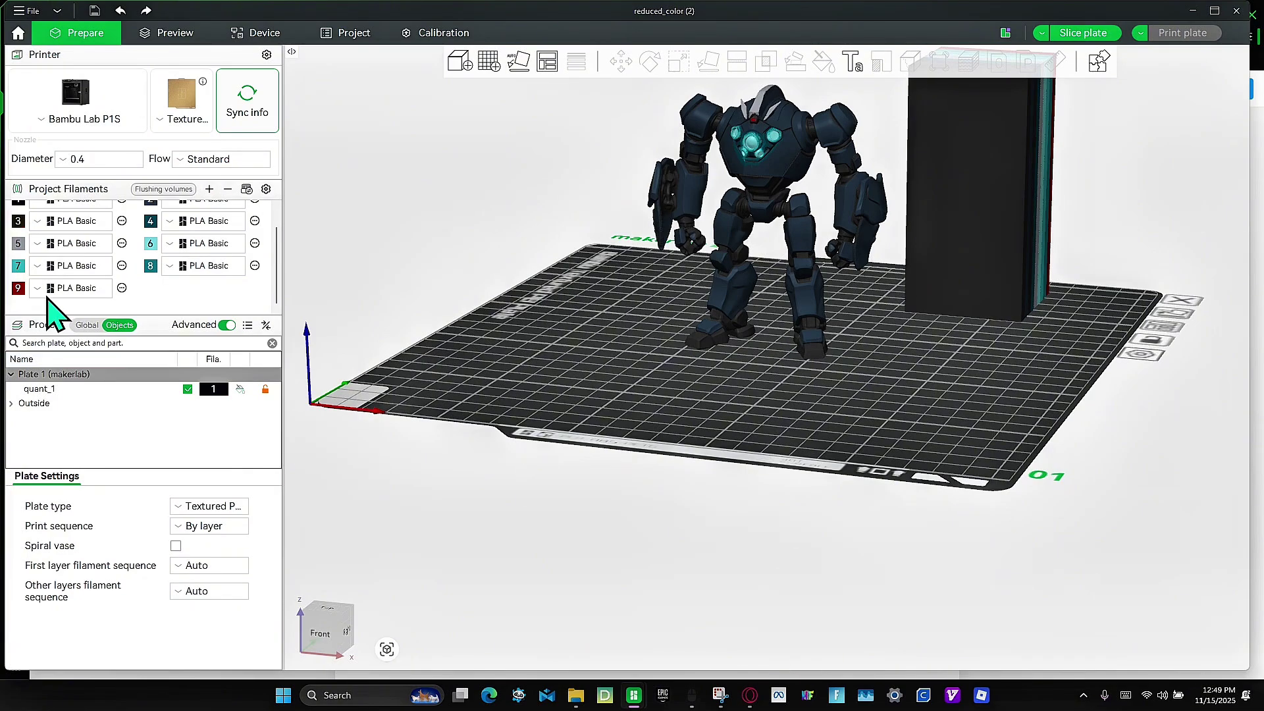
Remove eight project filaments so only filament 1, PLA Basic, remains, with no prime tower
click(228, 190)
click(228, 190)
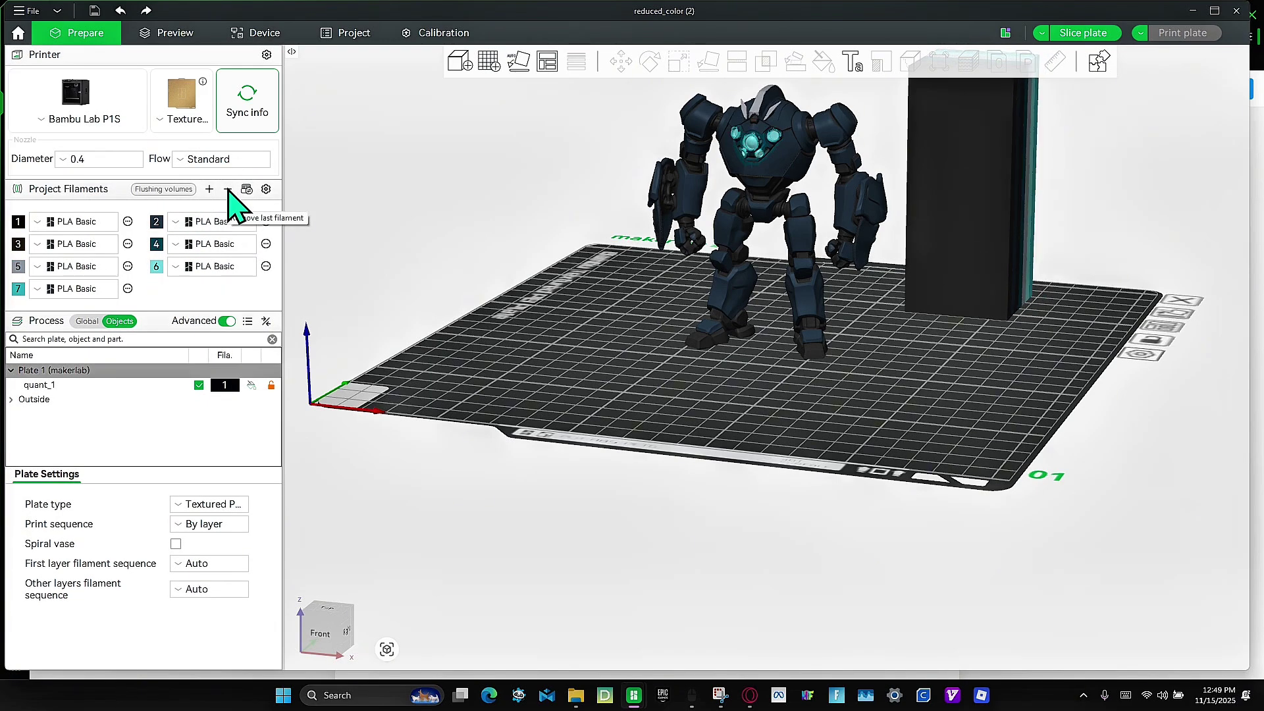
click(227, 189)
click(227, 190)
click(228, 190)
click(228, 190)
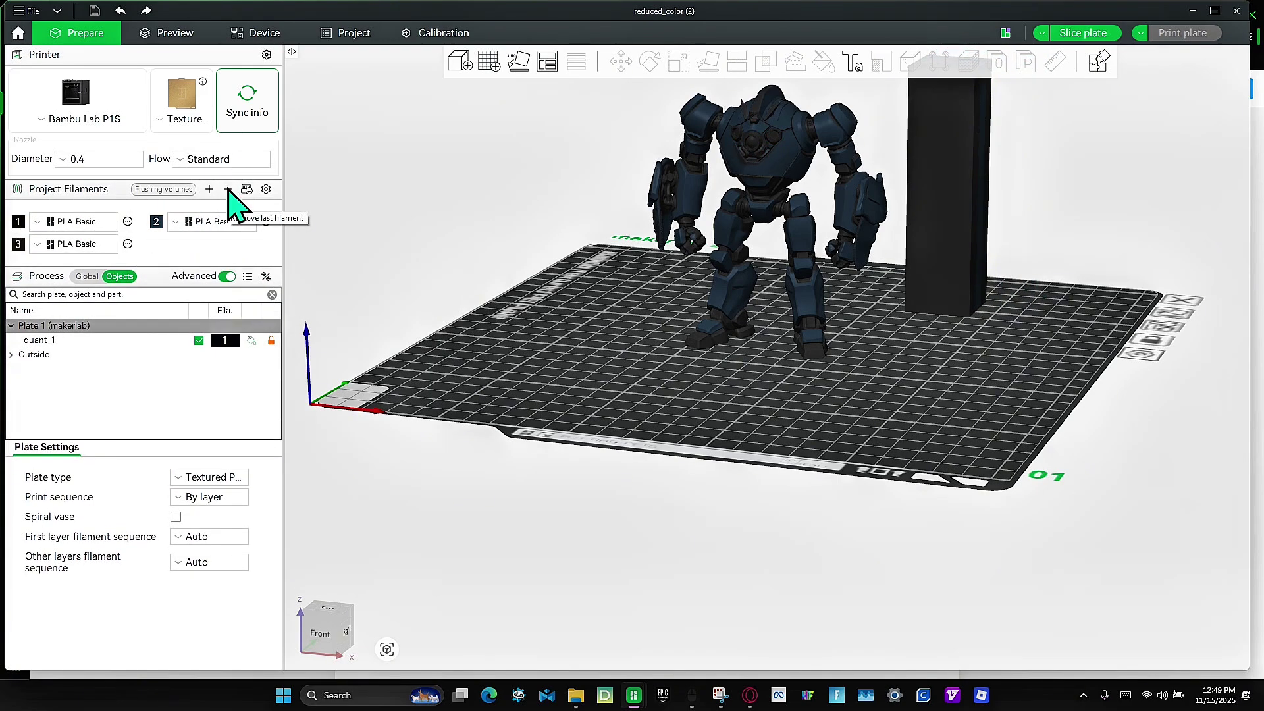
click(228, 190)
click(228, 190)
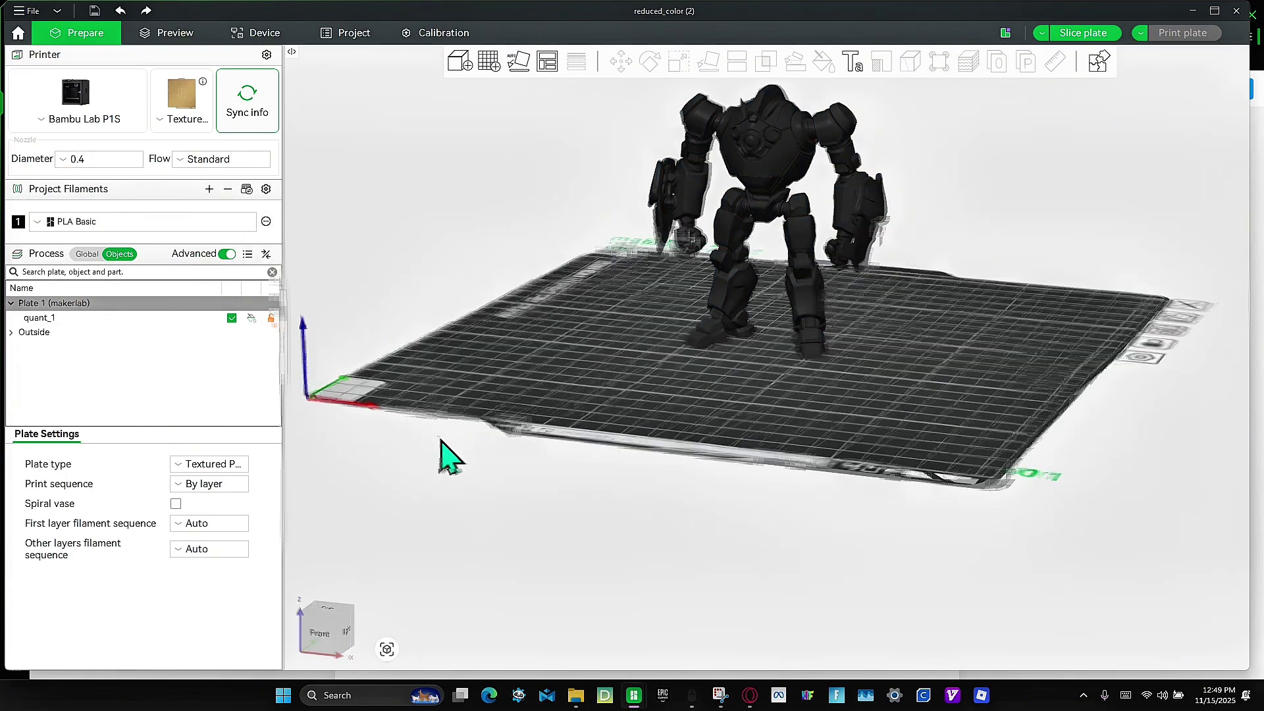
drag(445, 452, 559, 400)
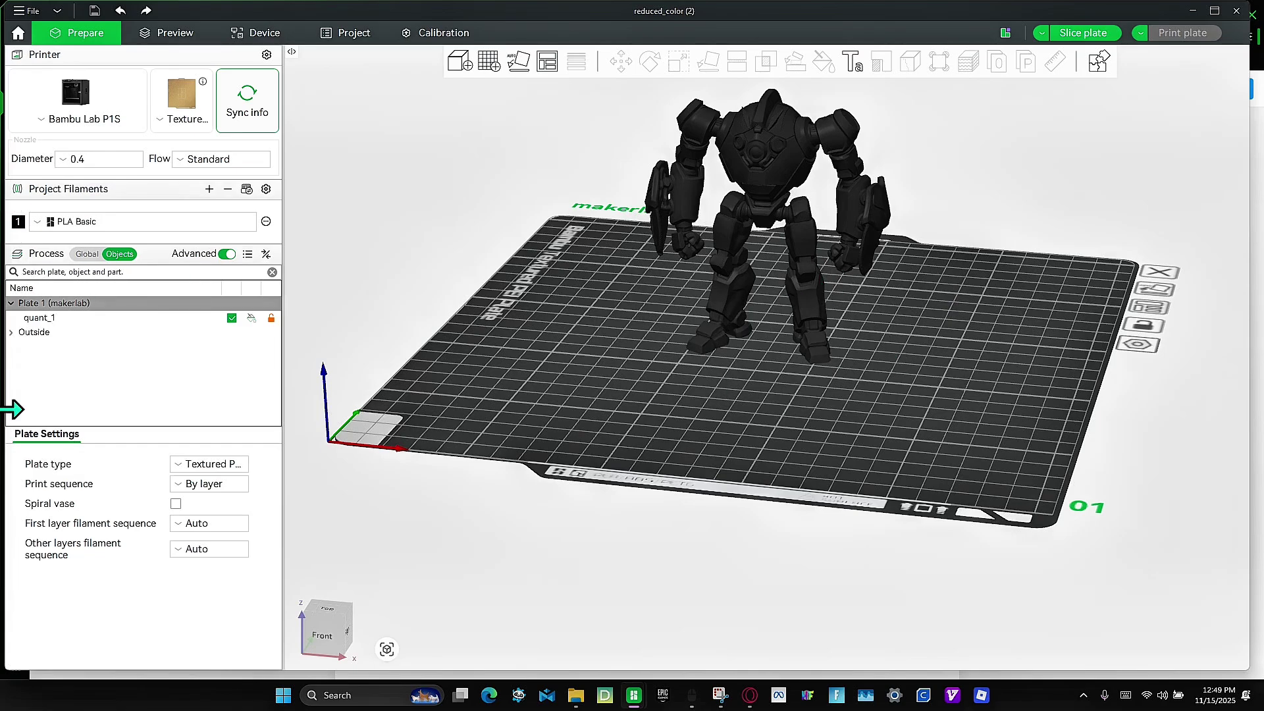
Slice the plate and orbit the 2h29m, 45.87 g preview from behind and front
click(1070, 33)
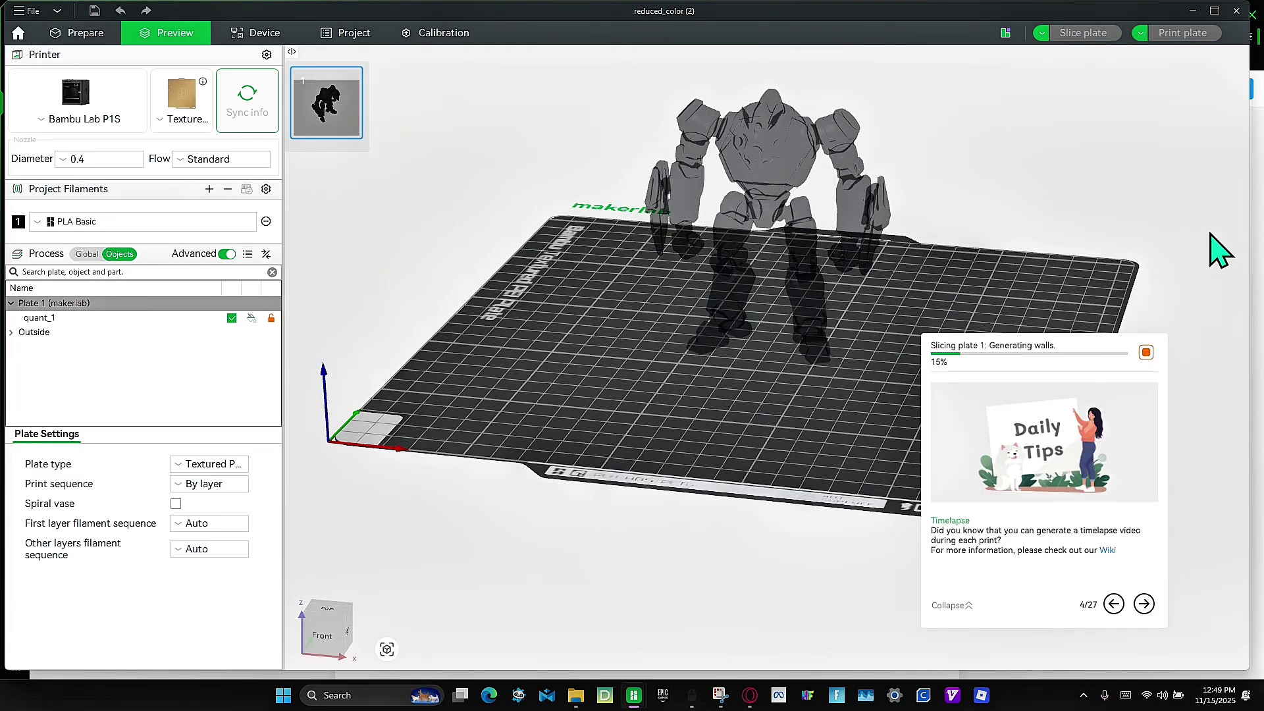
drag(757, 274, 677, 254)
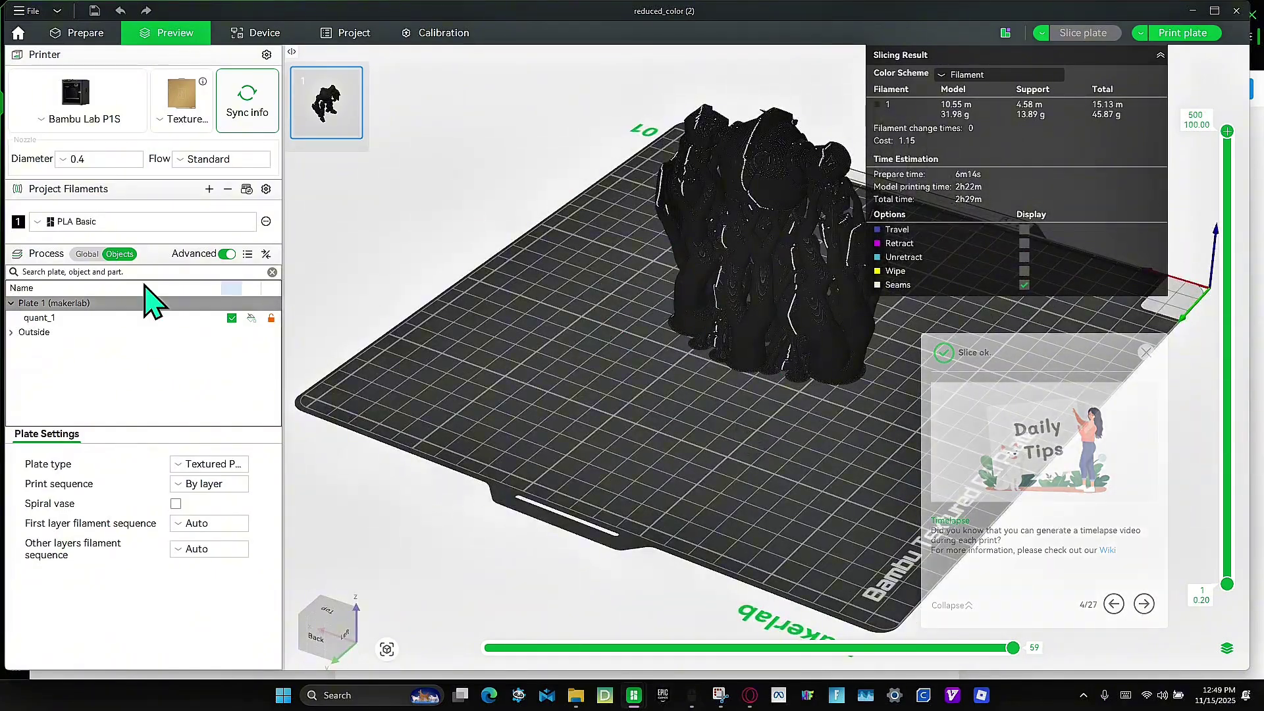
drag(647, 390, 634, 347)
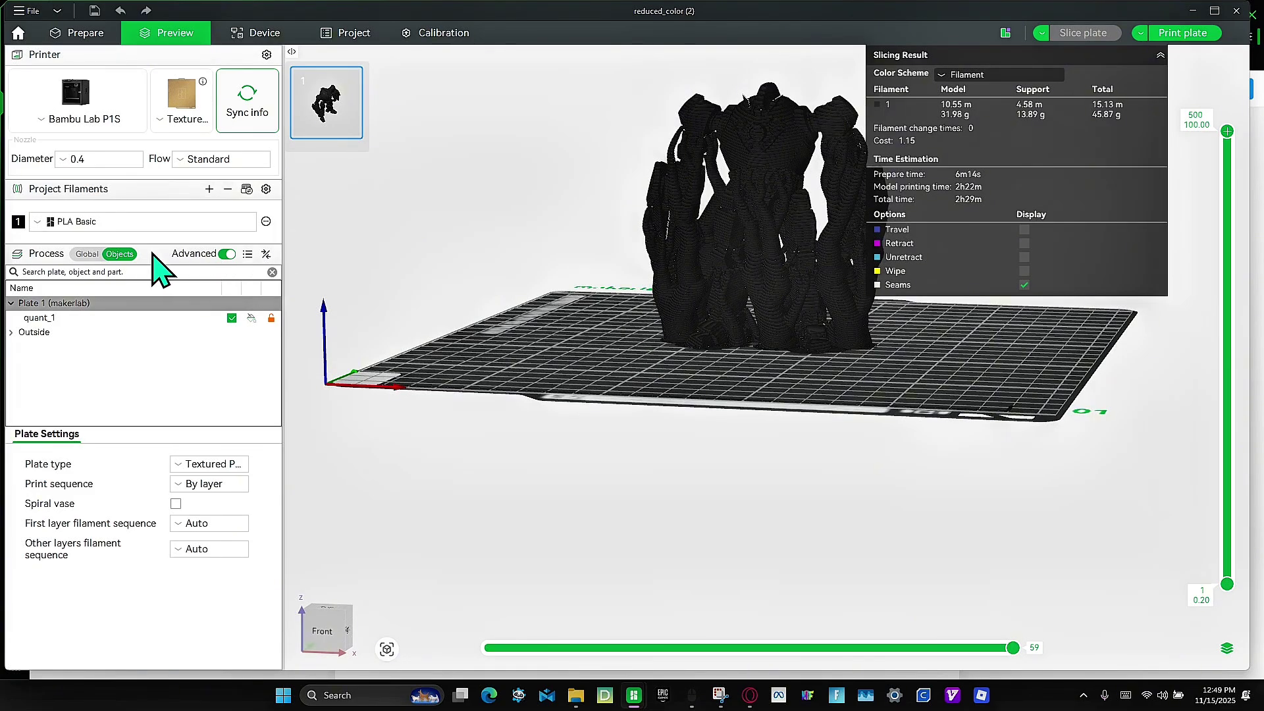
Enable tree(auto) support in the global Support settings and slice the plate again
click(86, 255)
click(204, 305)
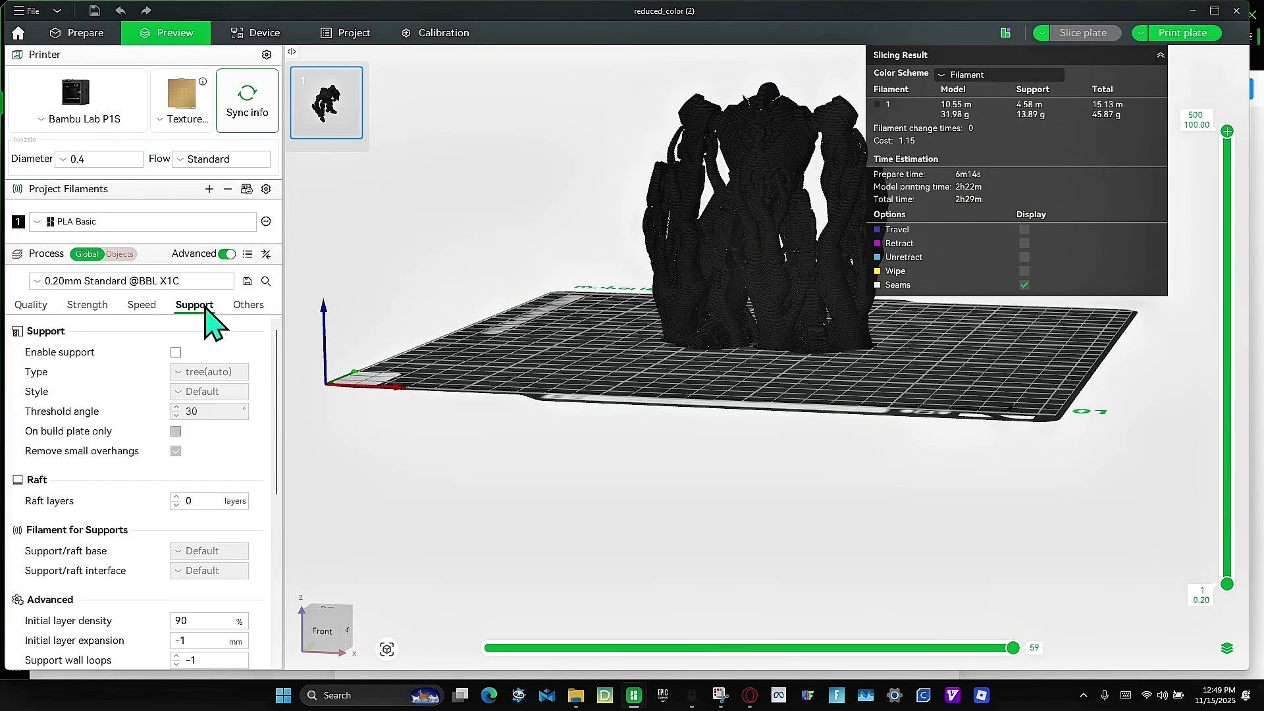
click(176, 352)
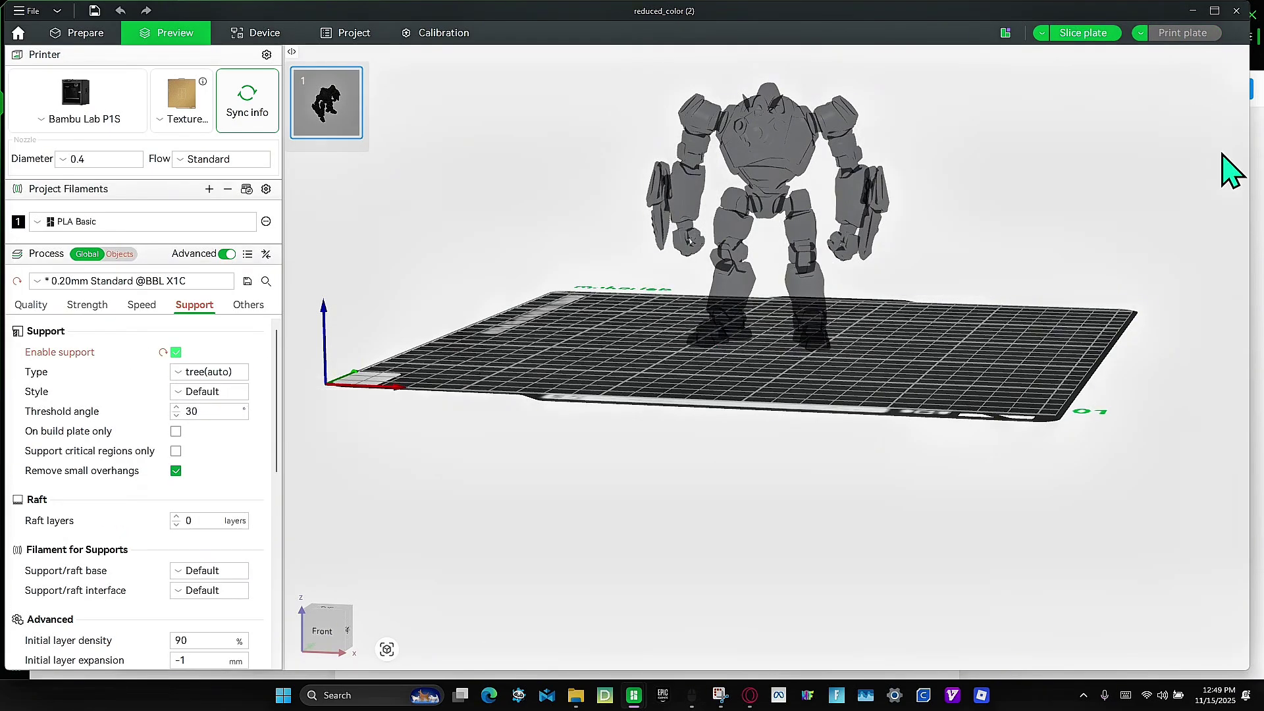
click(1069, 34)
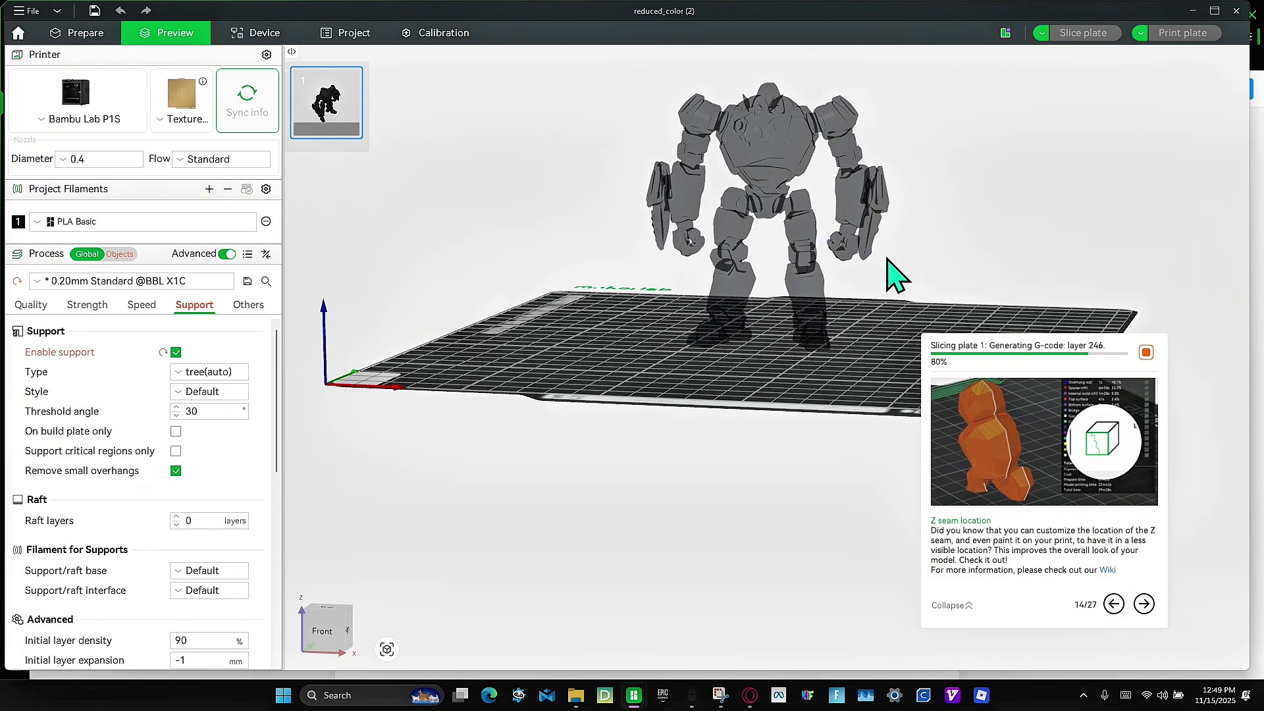